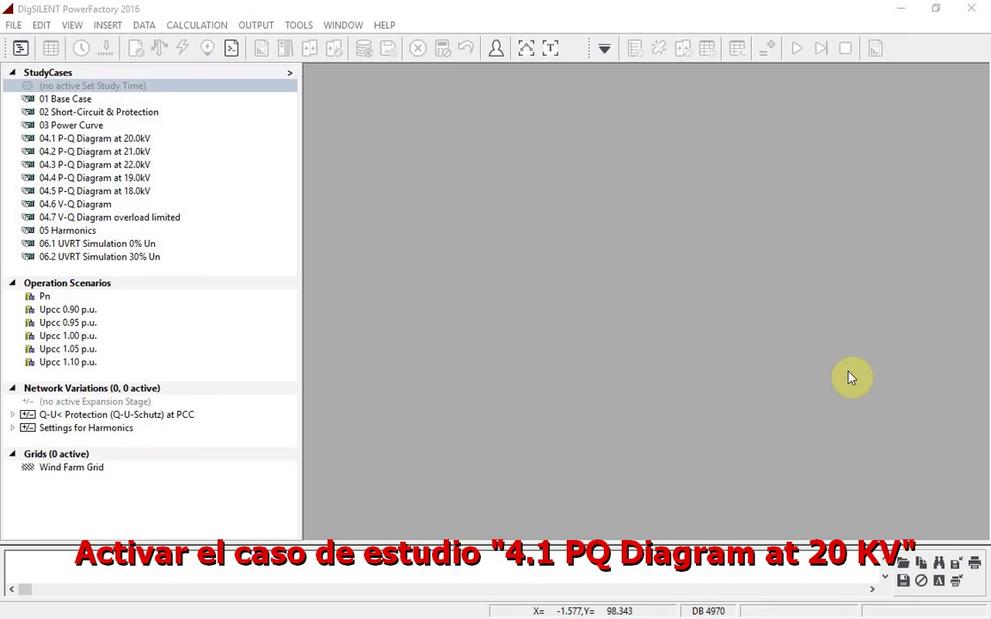
# Activate the 04.1 P-Q Diagram at 20.0kV study case and display the wind farm Grid diagram.
pyautogui.rightClick(131, 142)
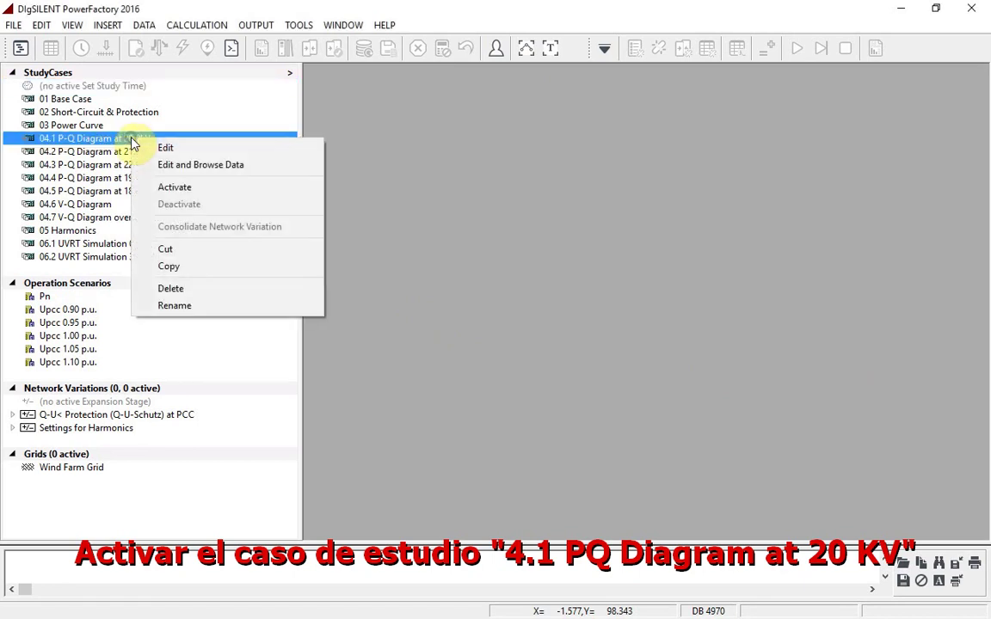
pyautogui.click(205, 187)
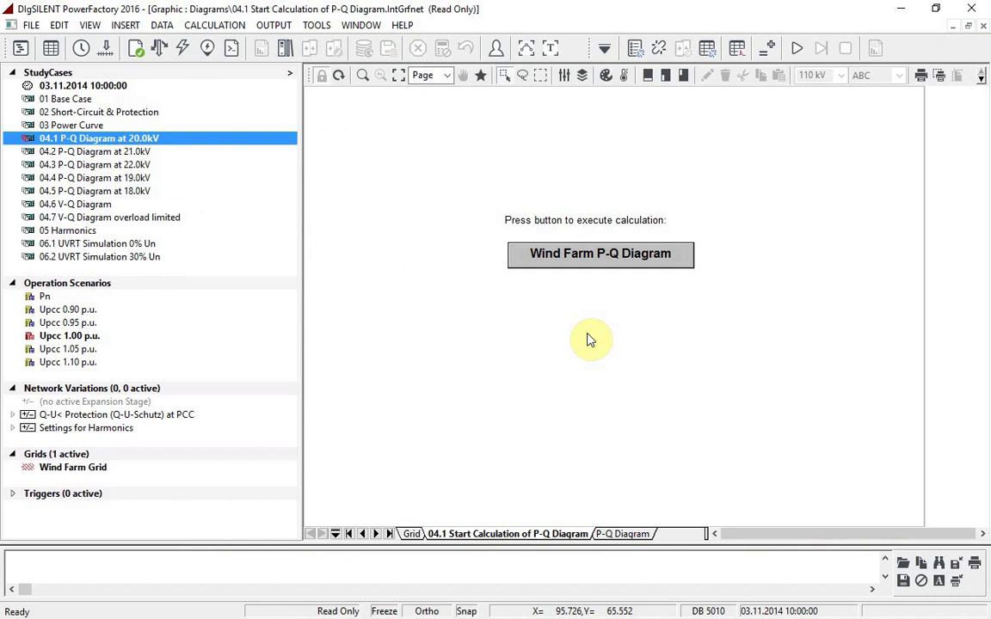
pyautogui.click(412, 534)
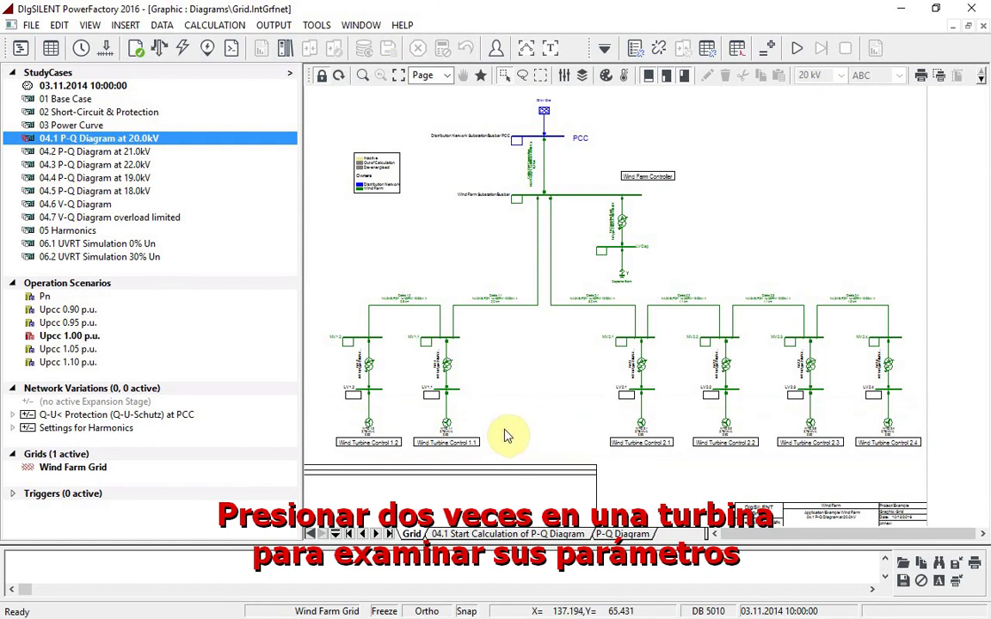
# Show WTG 1.1's Load Flow operational limits: WTG Capability curve and 2,5 MW maximum active power.
pyautogui.doubleClick(447, 424)
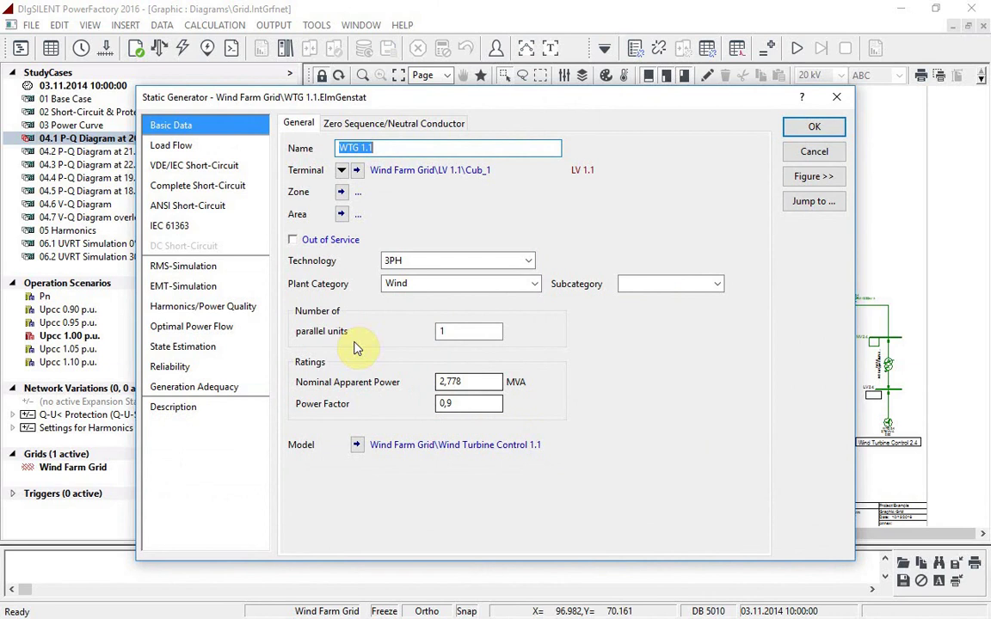
pyautogui.click(206, 144)
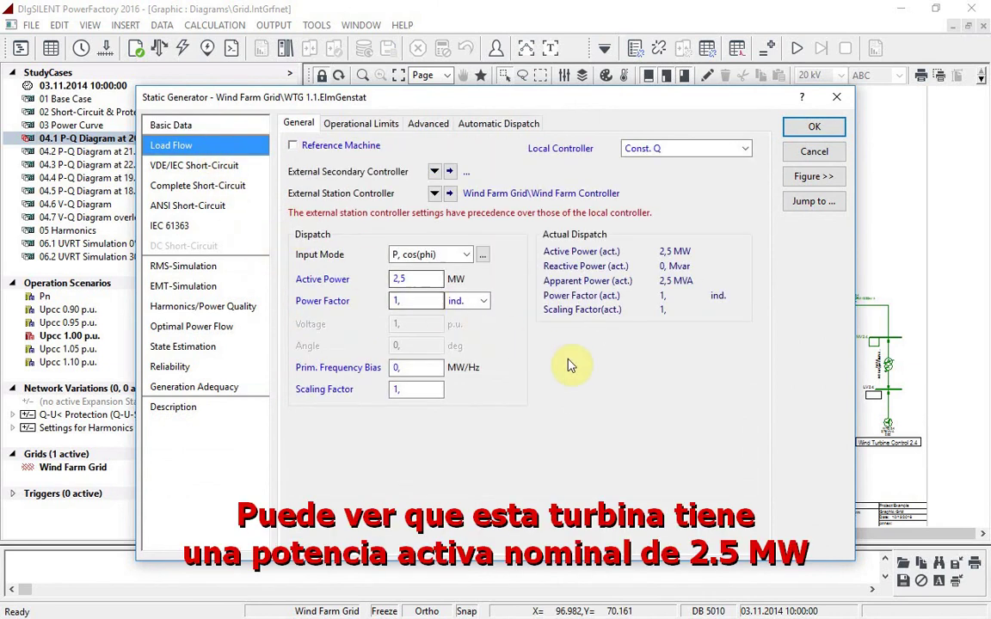
pyautogui.click(354, 123)
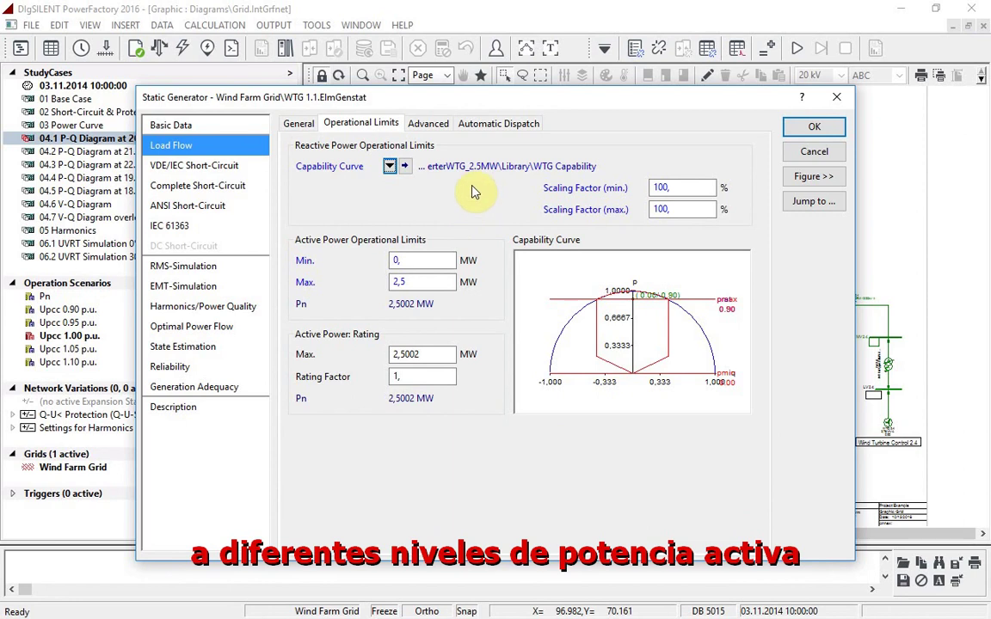
# Open the WTG Capability curve object with its voltage-dependent Qmax and Qmin matrices.
pyautogui.click(405, 167)
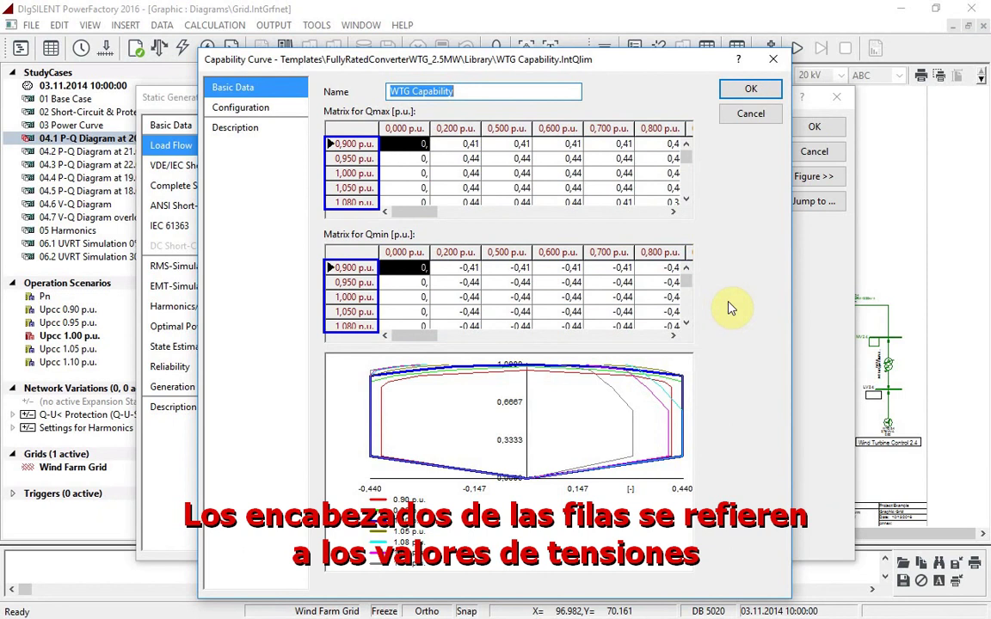
# Review the curve's voltage levels and P-setpoints, then close the curve and WTG 1.1 dialogs unchanged.
pyautogui.click(264, 110)
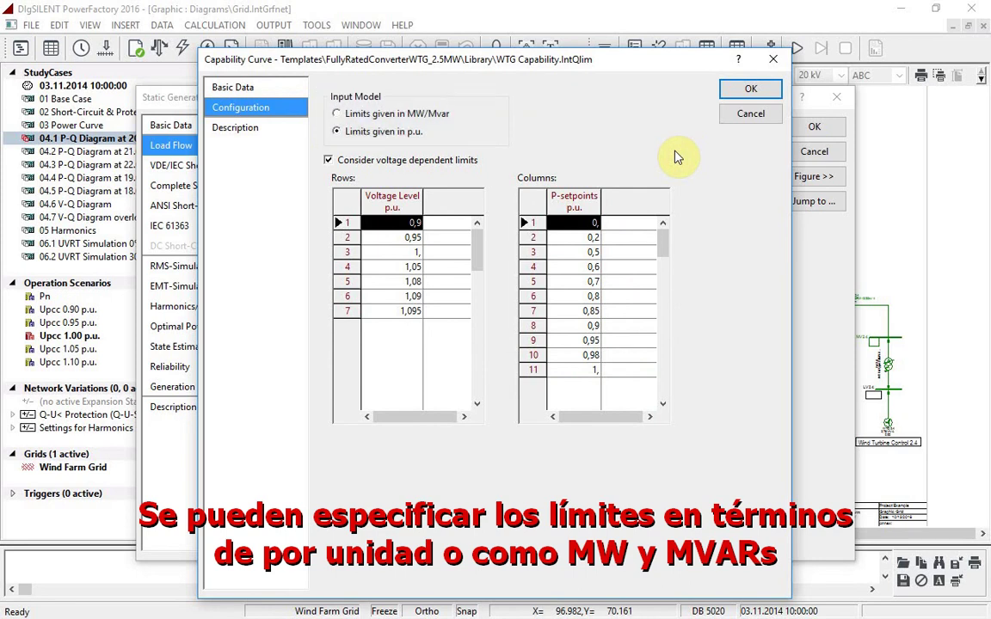
pyautogui.click(281, 91)
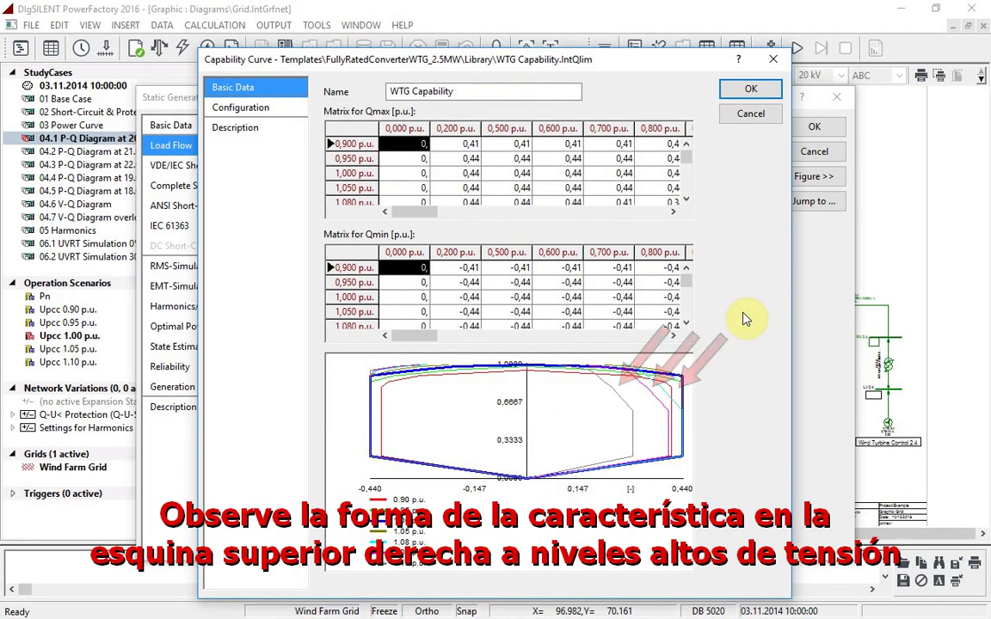
pyautogui.click(744, 93)
pyautogui.click(816, 146)
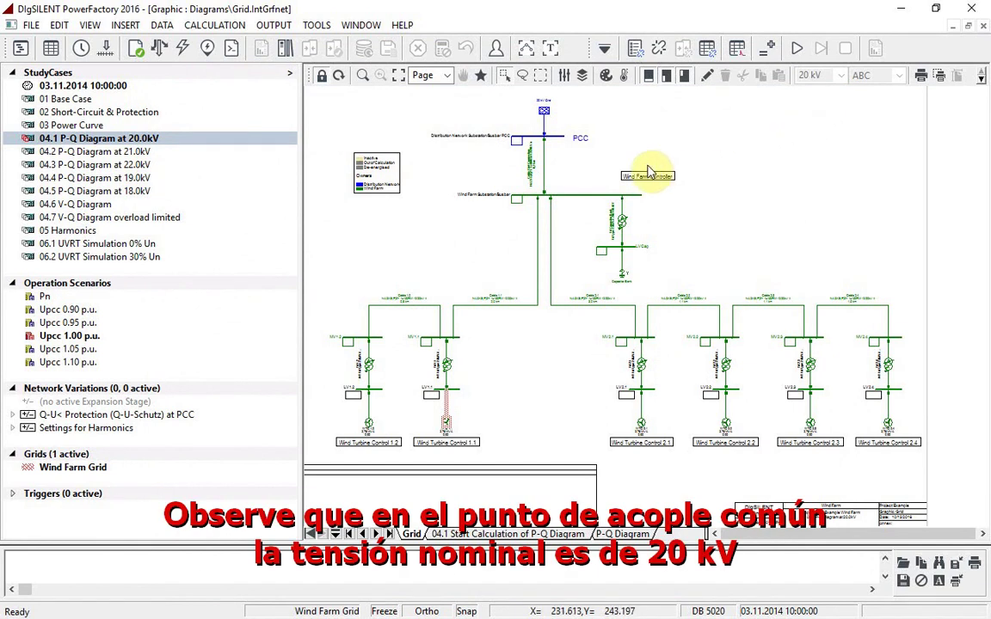
pyautogui.doubleClick(557, 136)
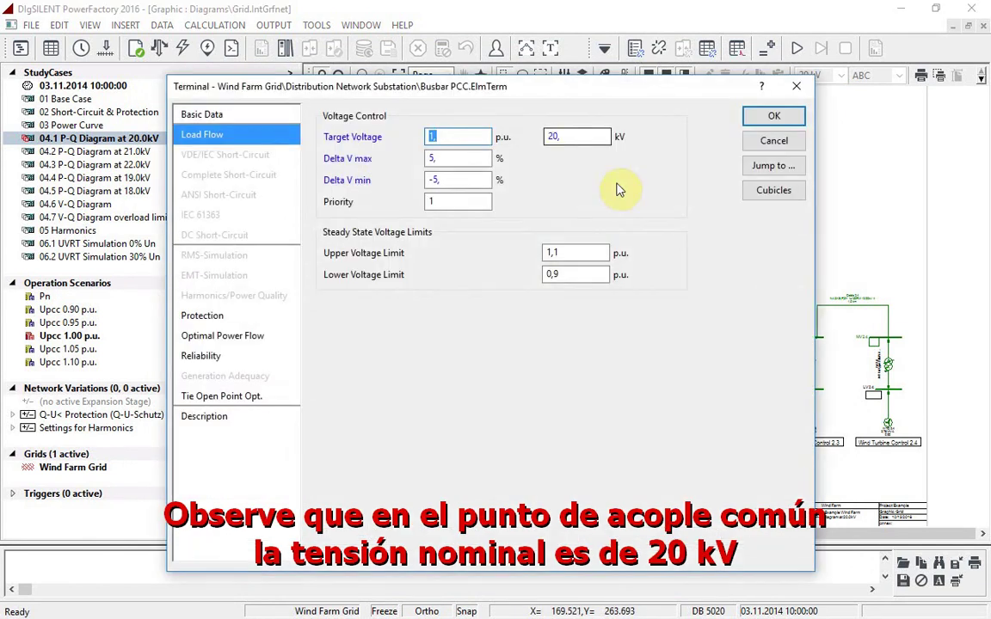
pyautogui.click(771, 119)
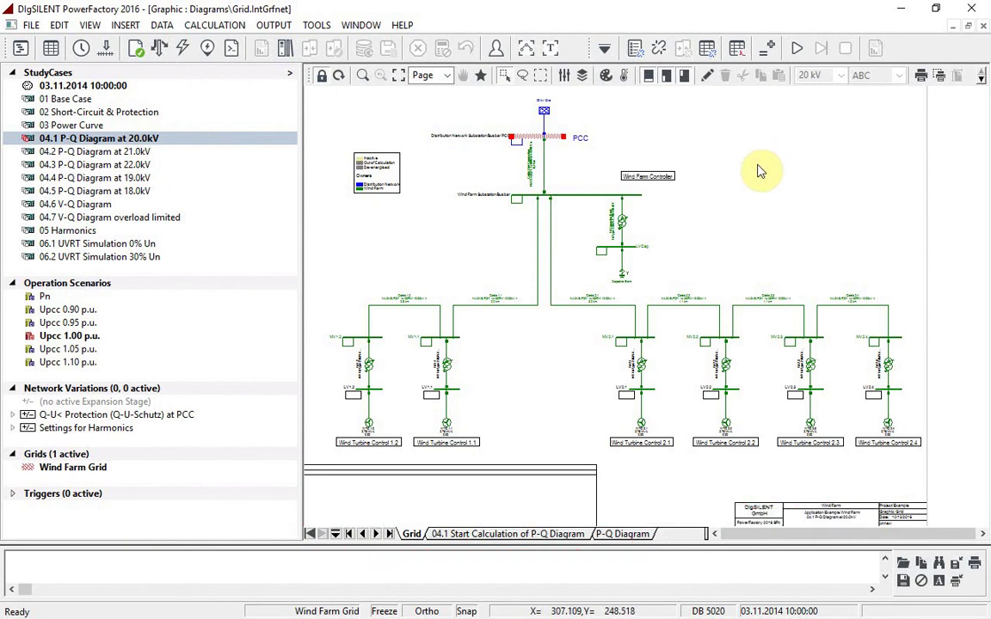
# Open the Wind Farm PQ Diagram (EN) script and check its 100 steps, 20 kV upark and 15 MW Pn.
pyautogui.click(525, 534)
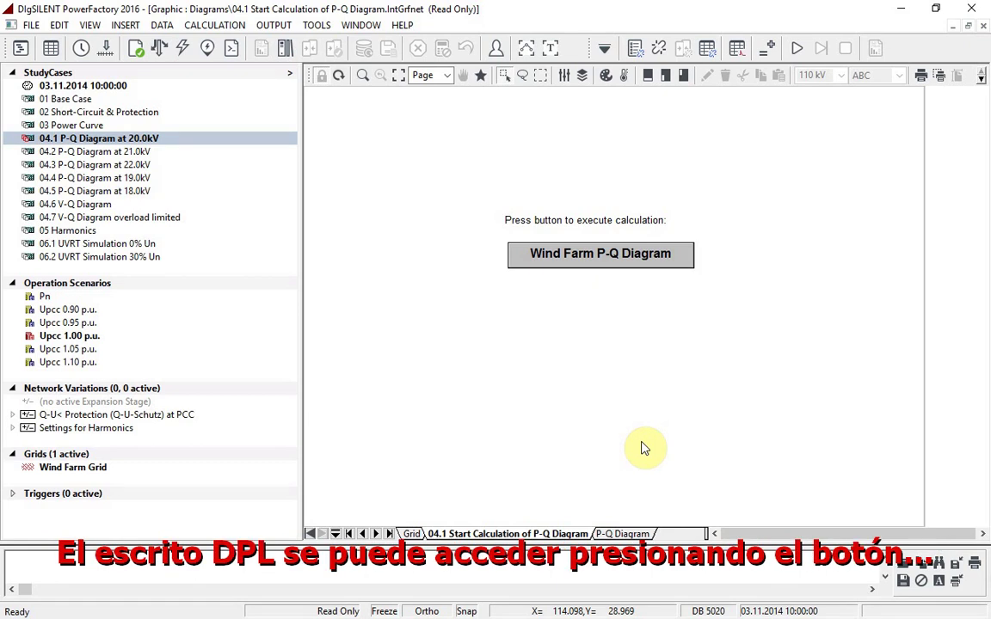
pyautogui.click(633, 261)
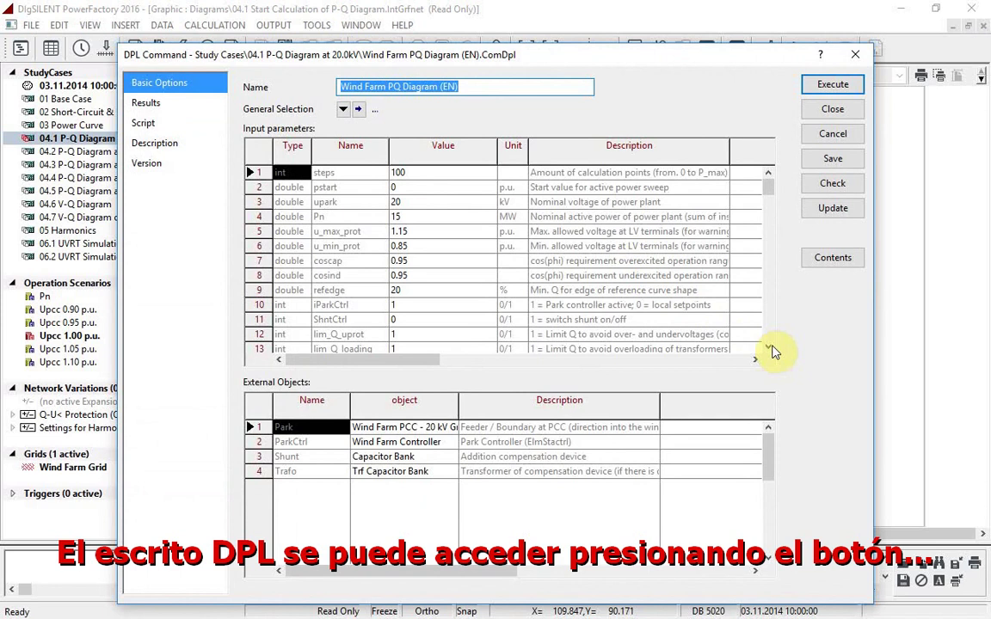
pyautogui.click(172, 148)
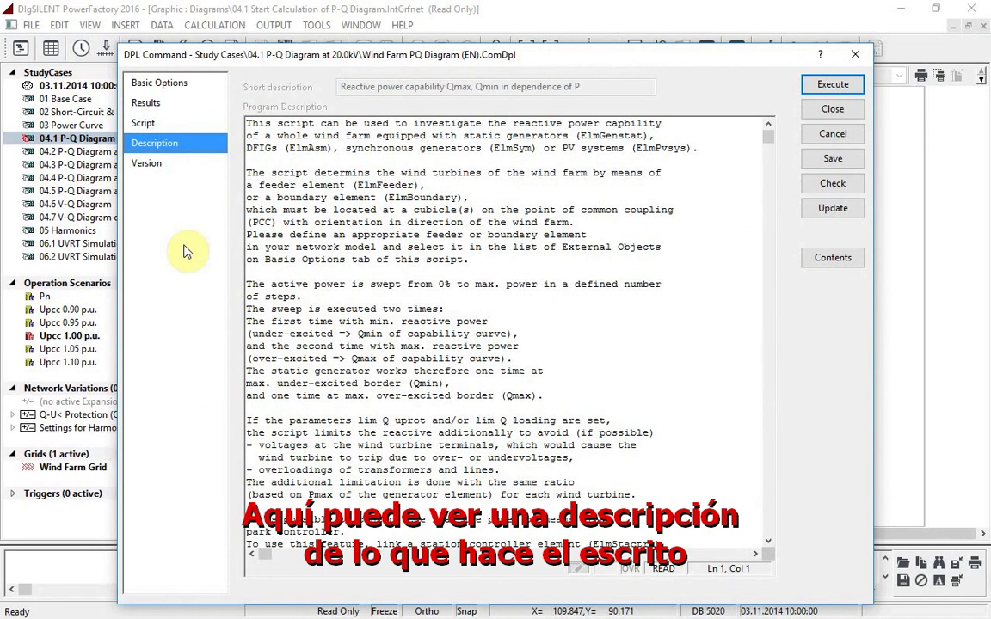
pyautogui.click(162, 82)
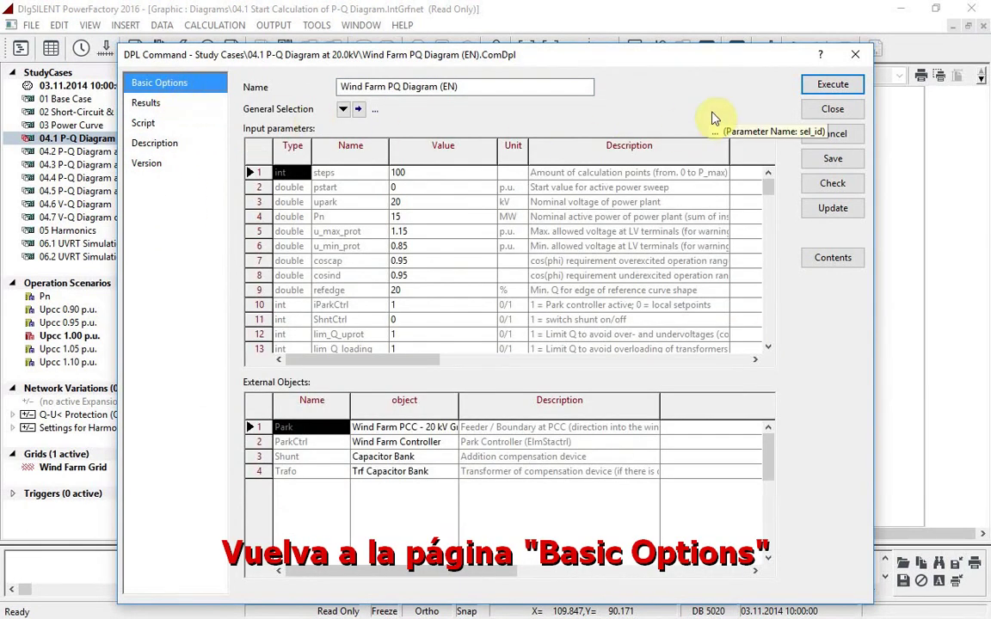
pyautogui.click(476, 173)
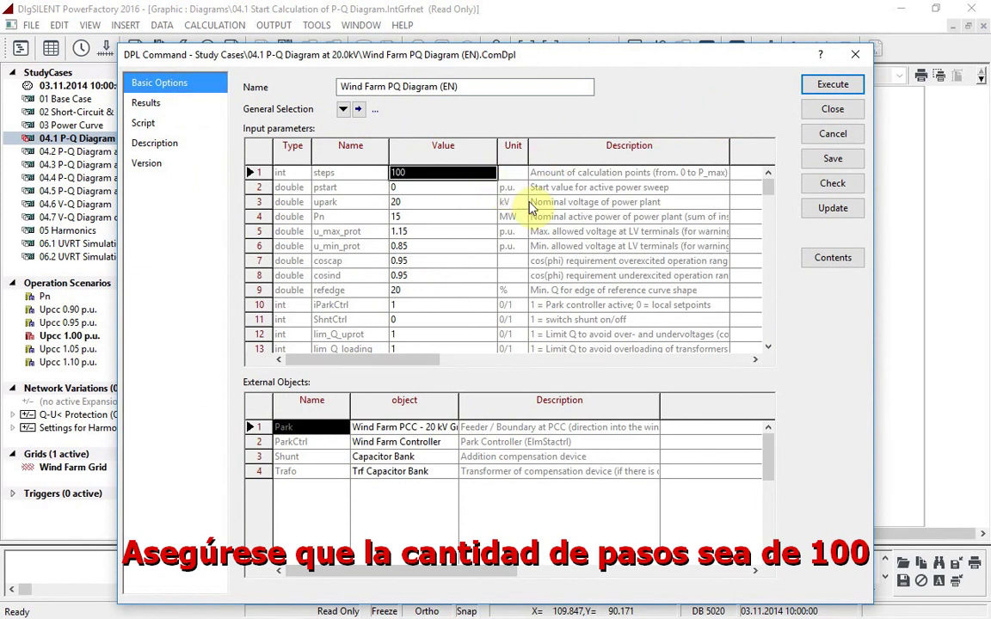
pyautogui.click(489, 204)
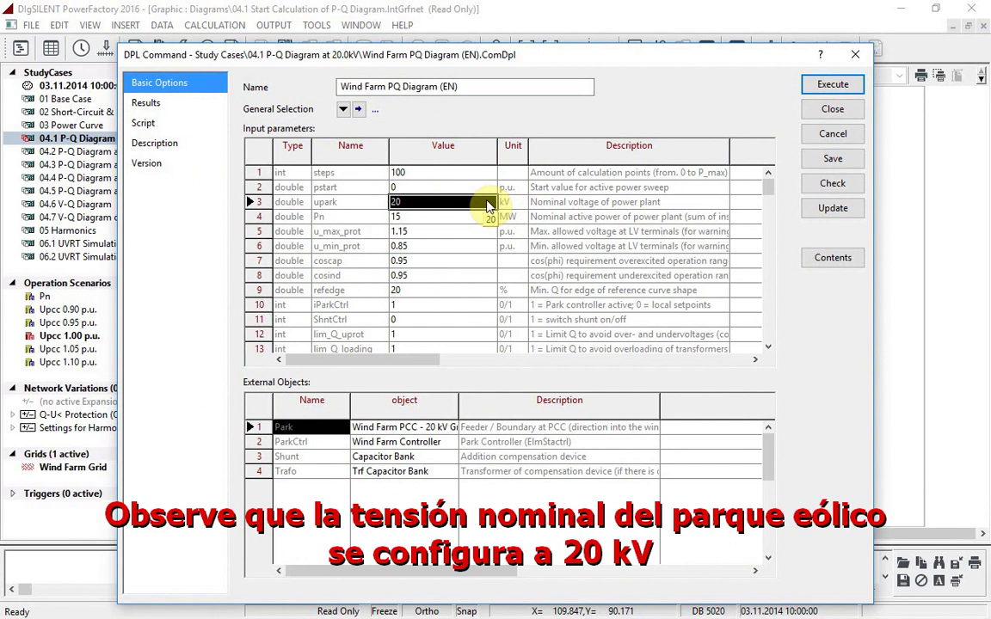
pyautogui.click(288, 172)
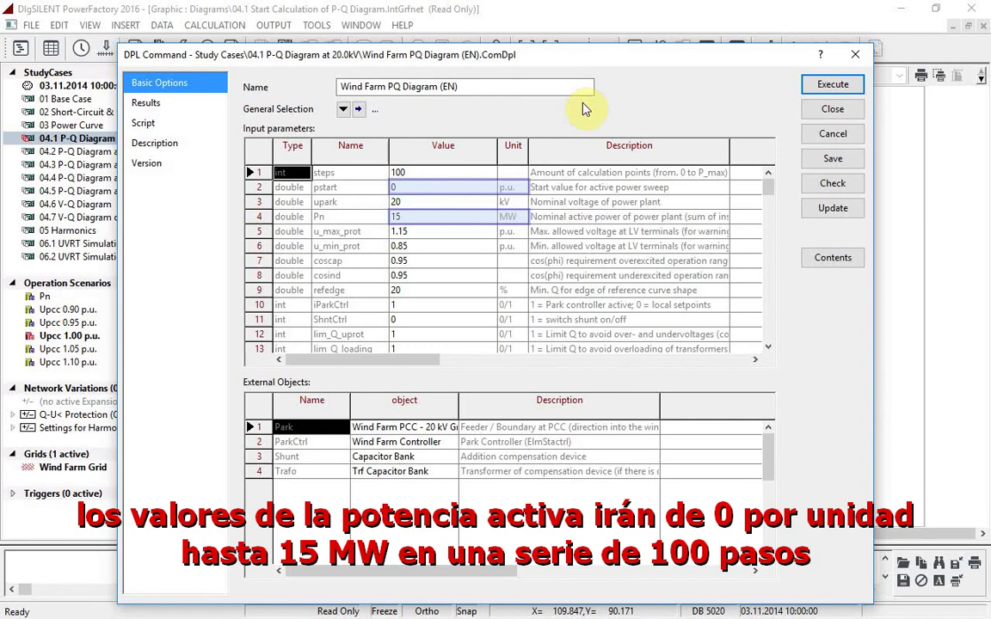
# Execute the Wind Farm PQ Diagram script to plot the PCC capability against the requirement envelope.
pyautogui.click(813, 84)
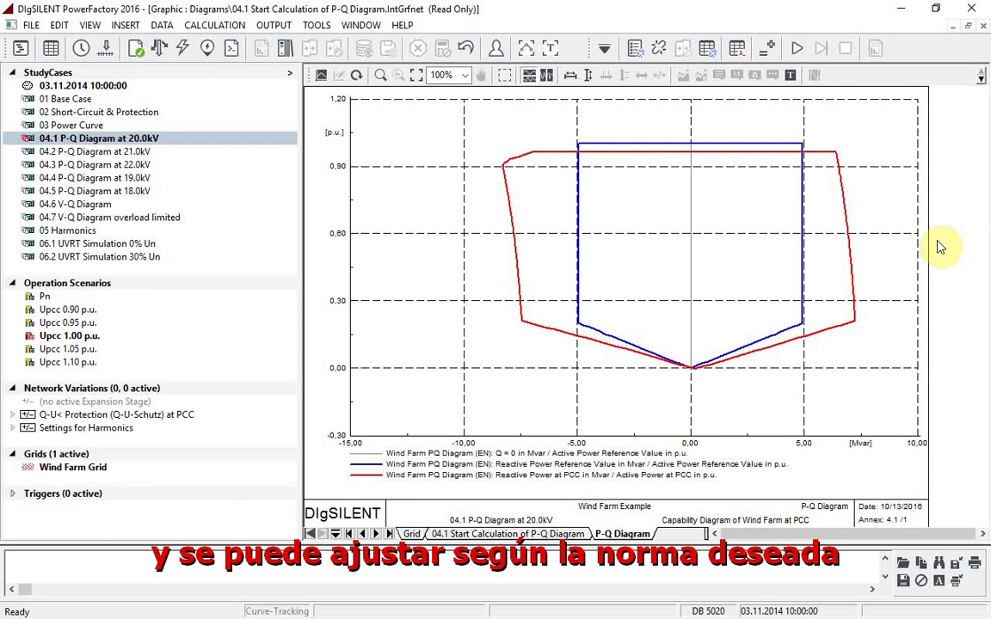
pyautogui.click(545, 532)
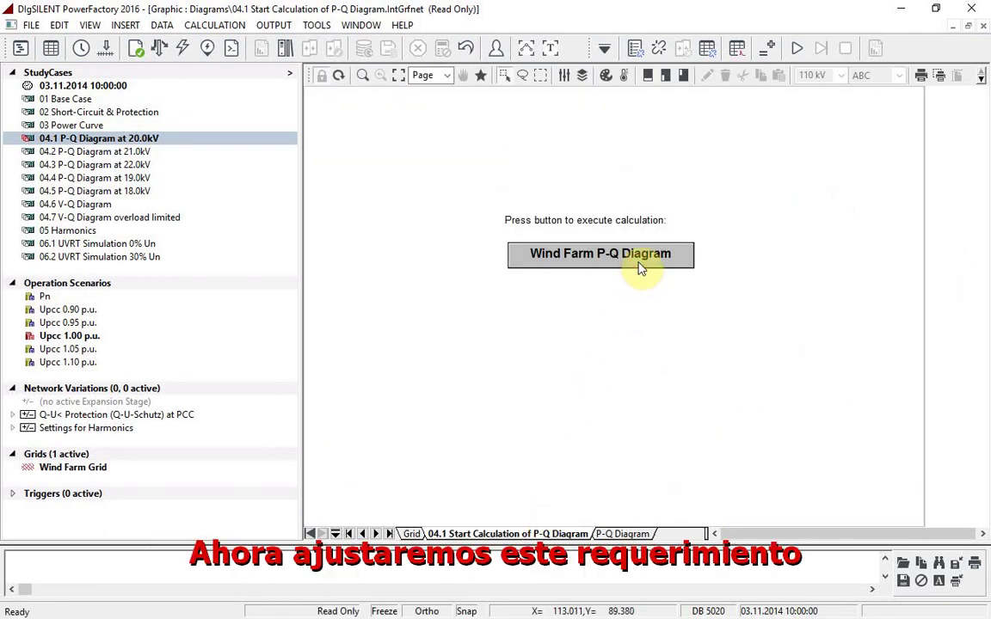
# Rerun the Wind Farm PQ Diagram script with refedge set to 100.
pyautogui.click(594, 261)
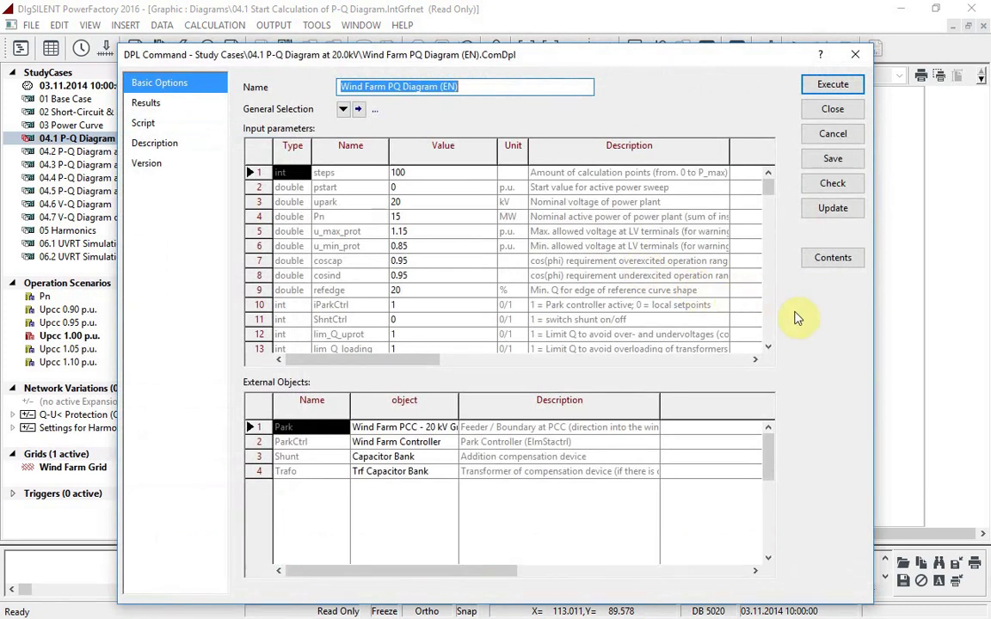
pyautogui.click(469, 294)
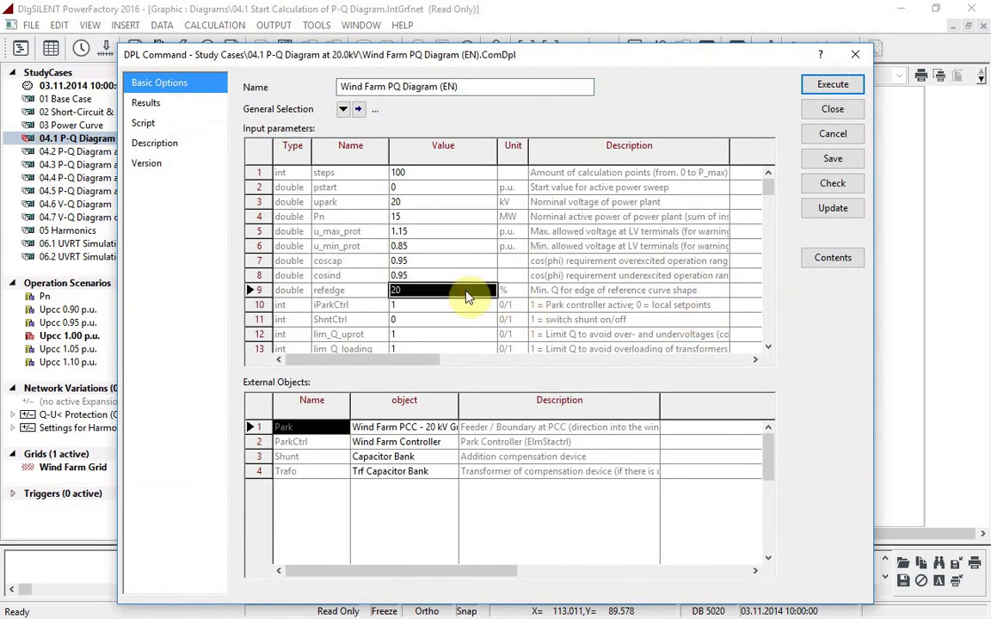
pyautogui.write('100')
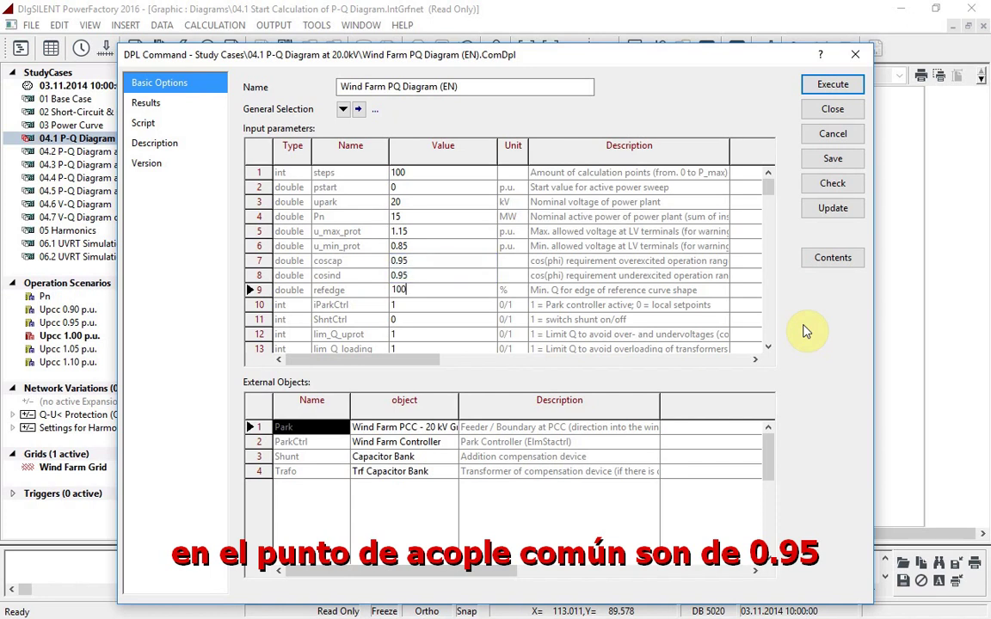
pyautogui.click(832, 84)
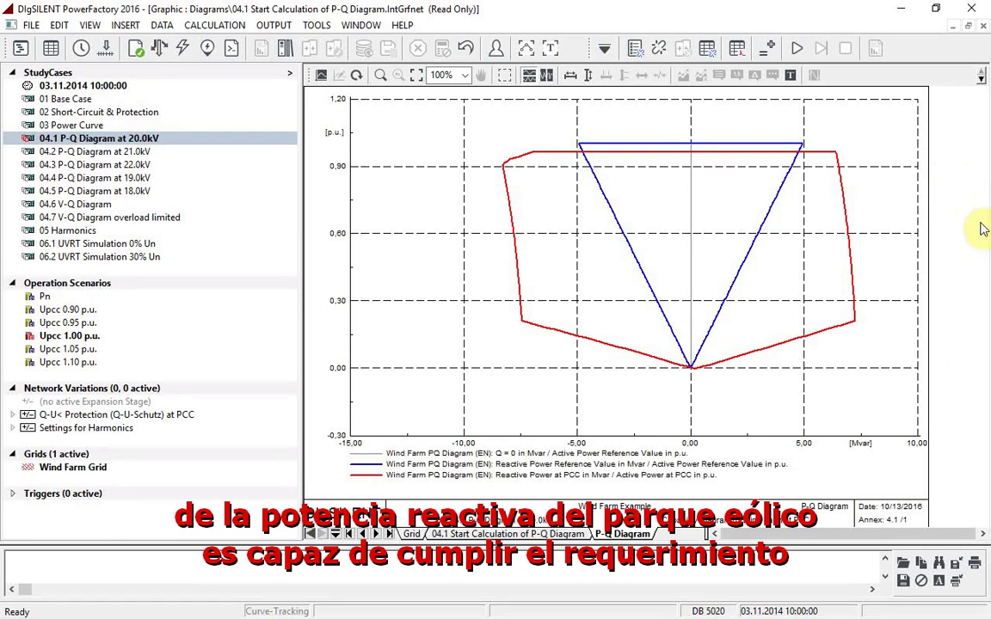
# Activate the 04.5 P-Q Diagram at 18.0kV study case and run the wind farm P-Q calculation.
pyautogui.click(131, 193)
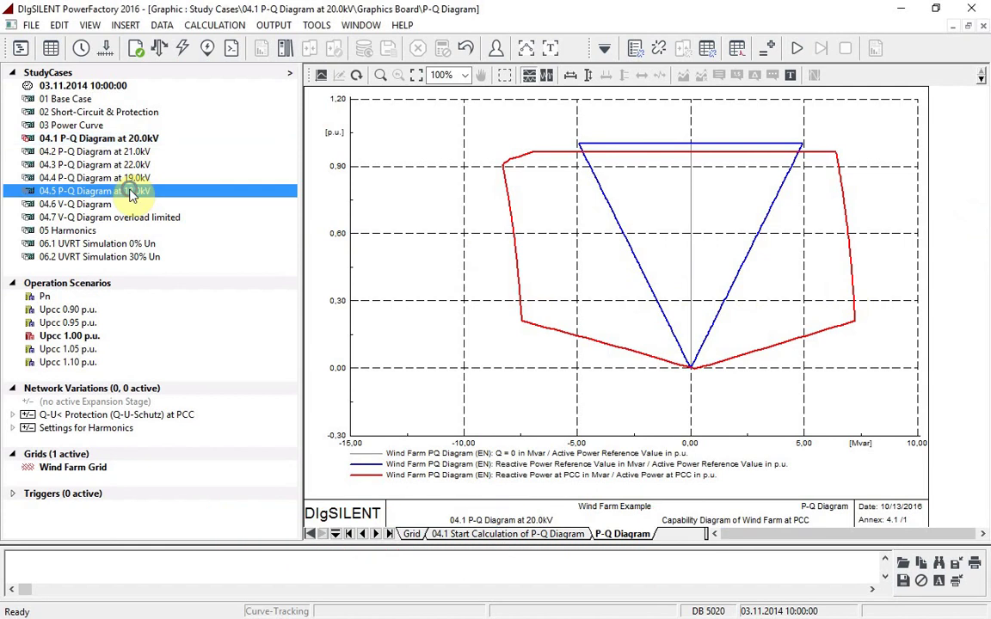
pyautogui.rightClick(141, 193)
pyautogui.click(221, 238)
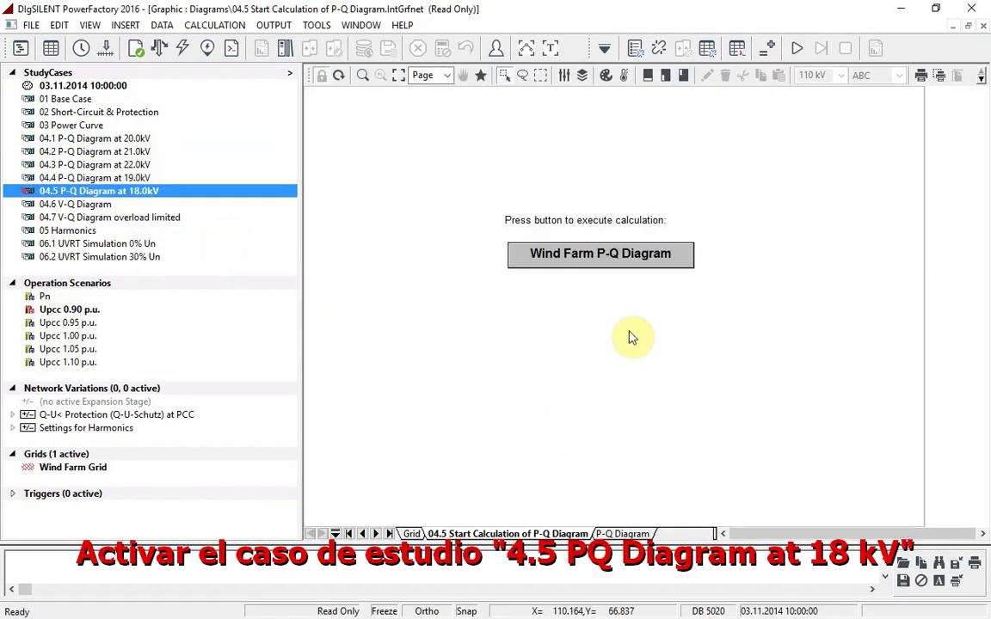
pyautogui.click(593, 256)
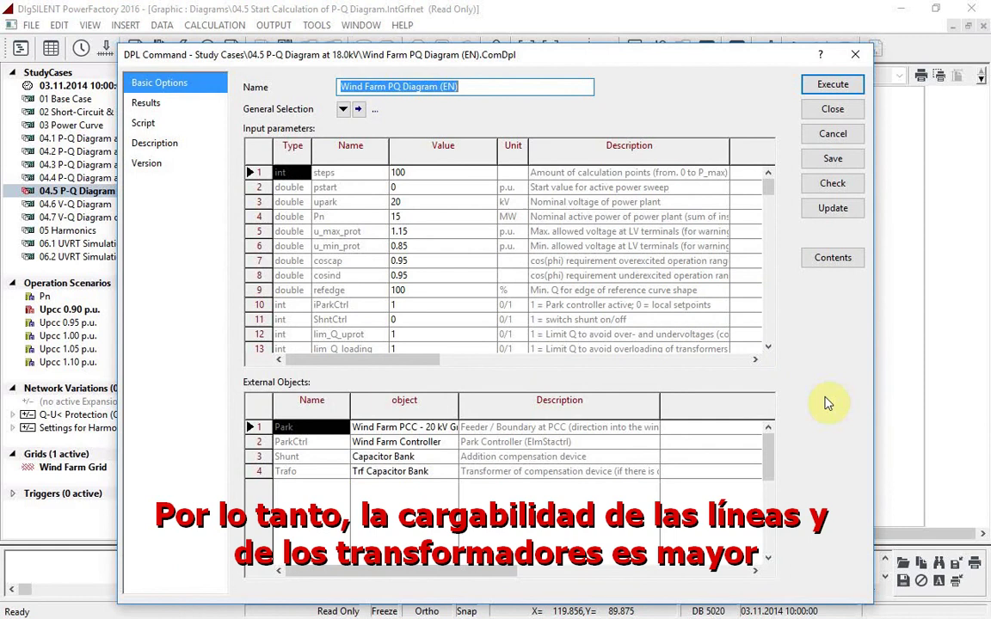
pyautogui.click(831, 83)
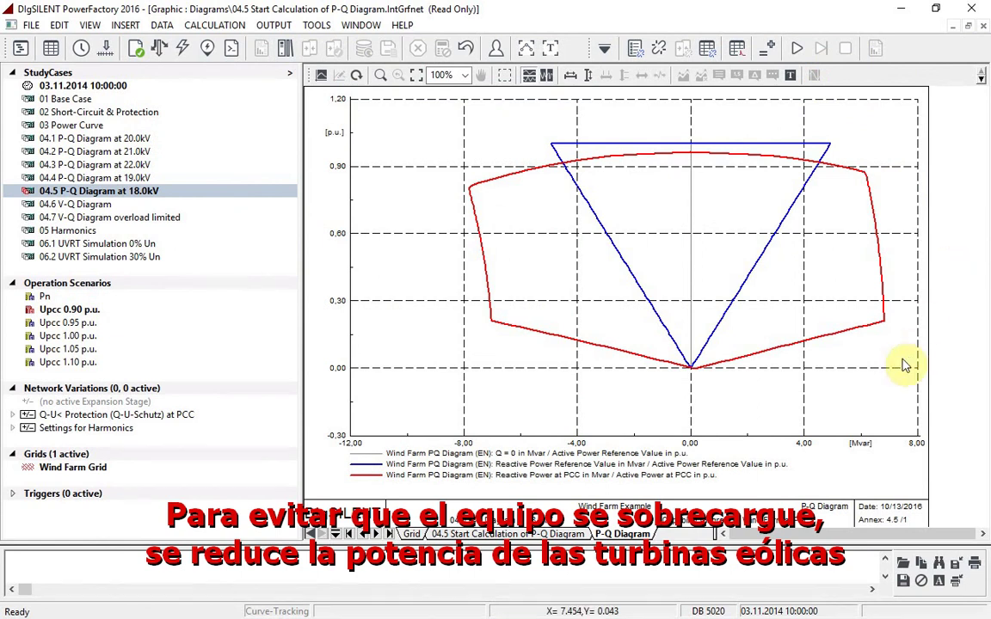
# Check the output log's 100,112 % maximum transformer loading, then hide the log.
pyautogui.click(495, 48)
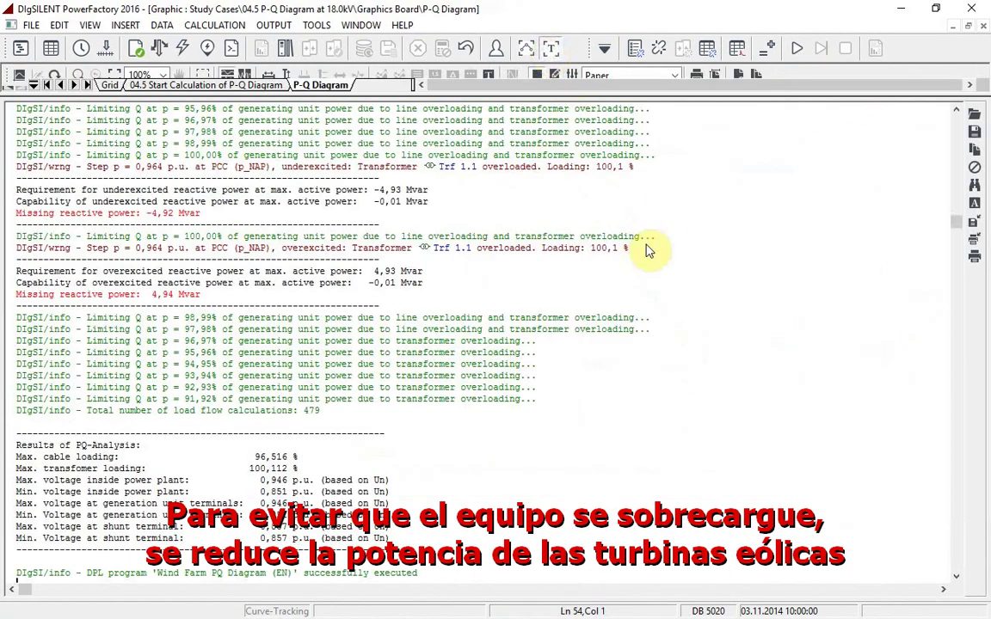
pyautogui.scroll(-3, 651, 254)
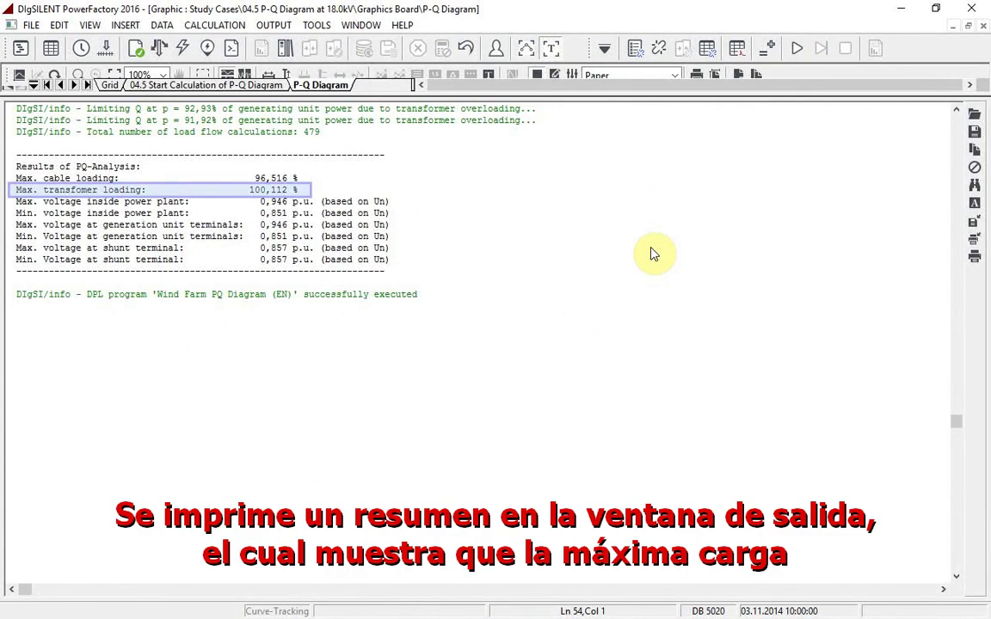
pyautogui.click(525, 52)
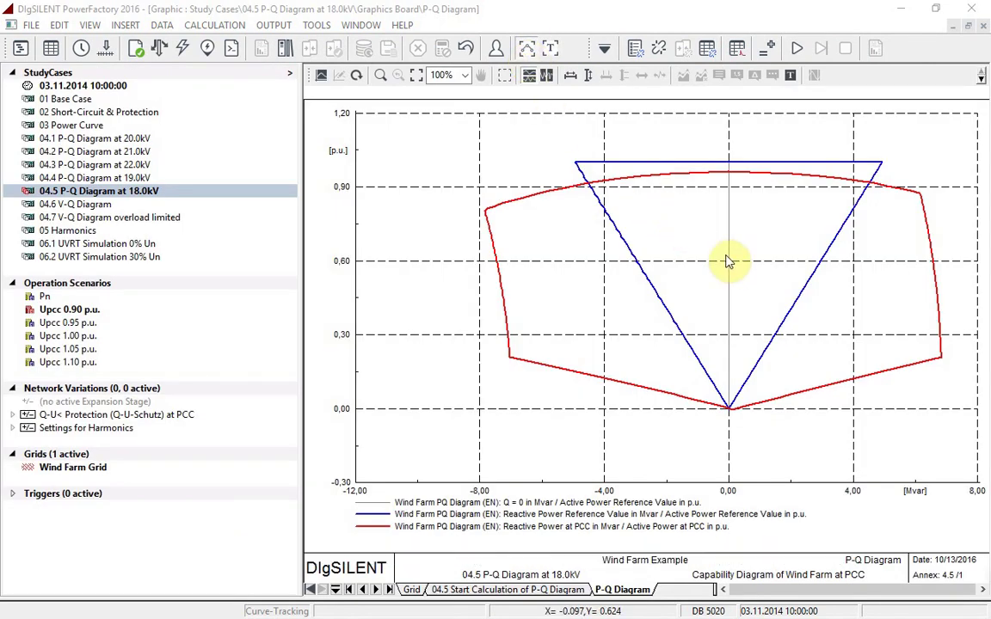
# Activate the 04.3 P-Q Diagram at 22.0kV study case.
pyautogui.click(127, 164)
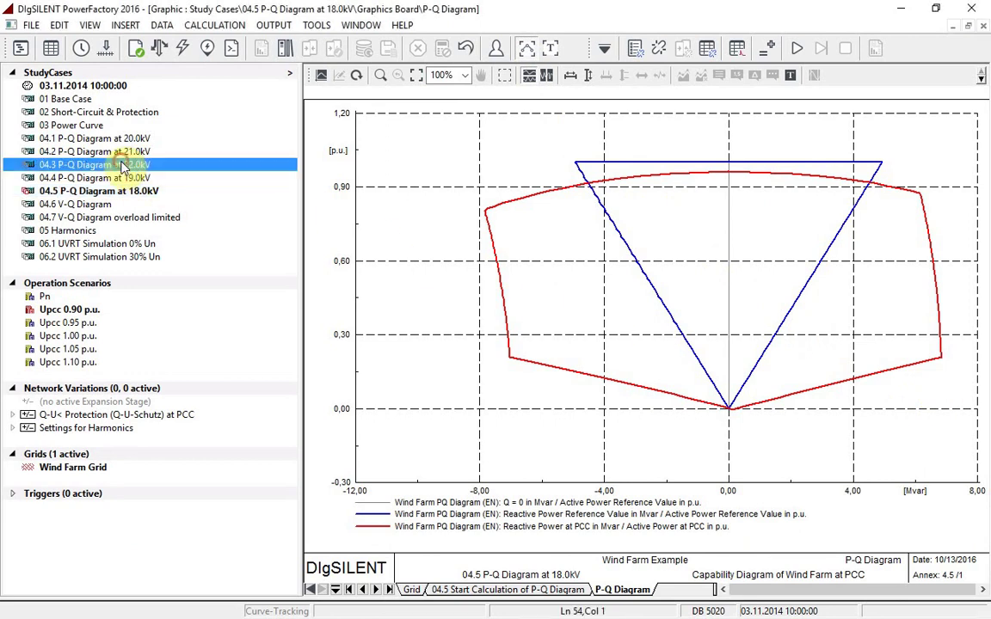
pyautogui.rightClick(125, 164)
pyautogui.click(187, 211)
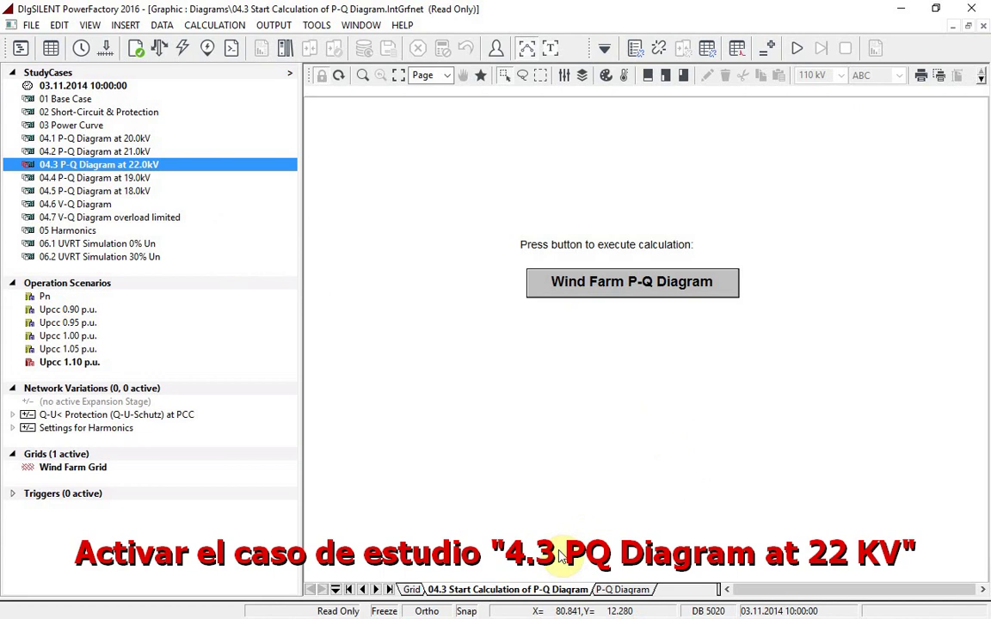
# Confirm the external grid's load flow voltage setpoint is 1,1 p.u.
pyautogui.click(412, 590)
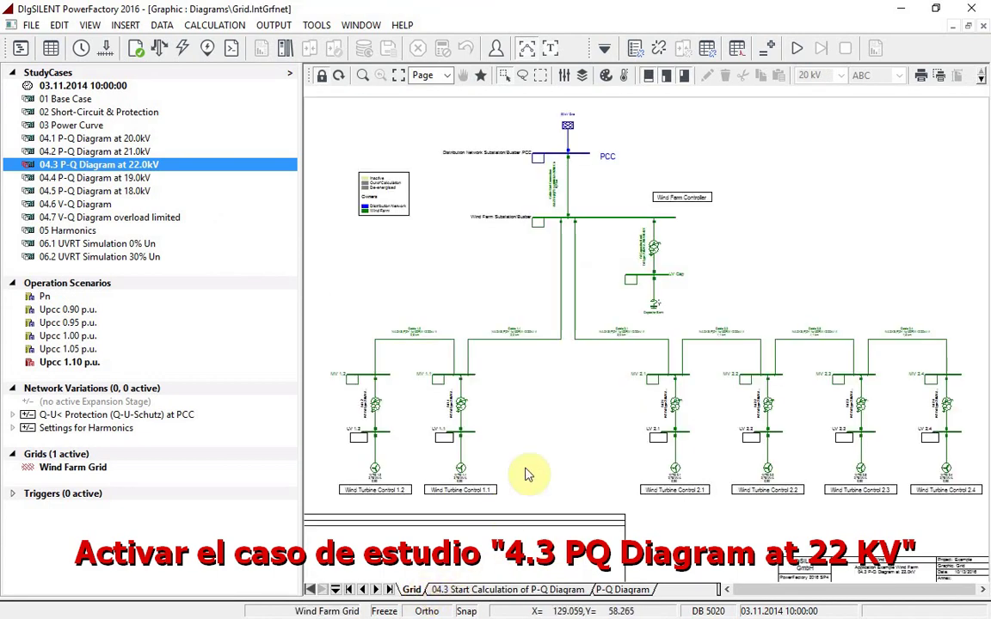
pyautogui.doubleClick(567, 127)
pyautogui.click(214, 109)
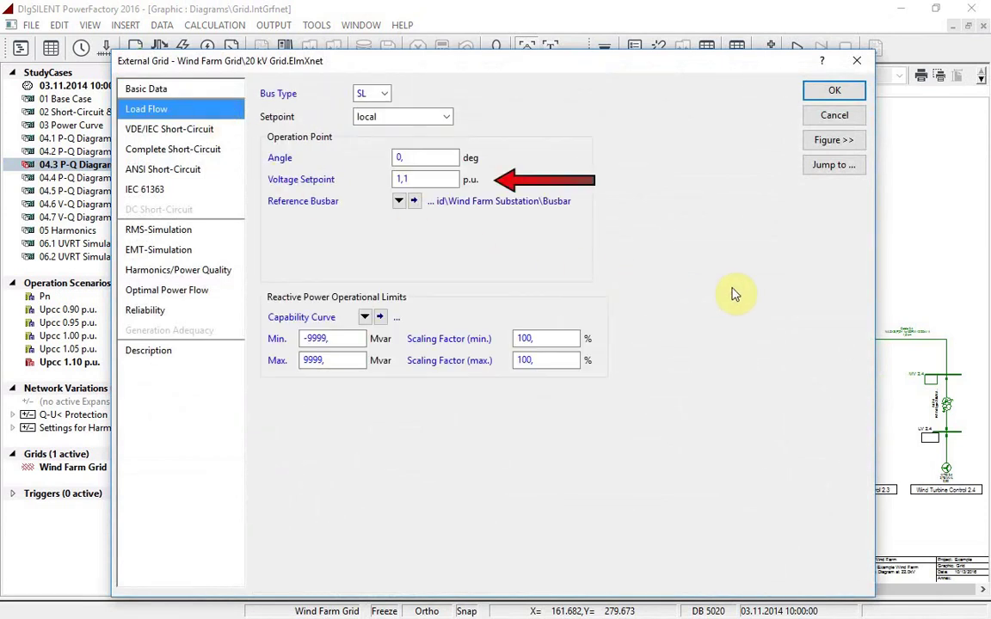
pyautogui.click(848, 97)
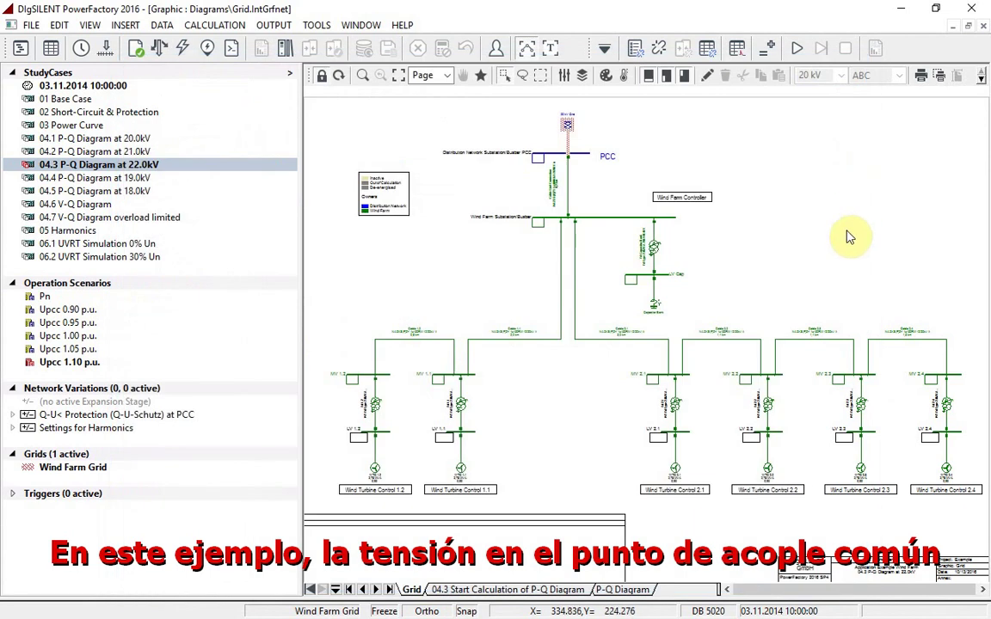
pyautogui.click(511, 590)
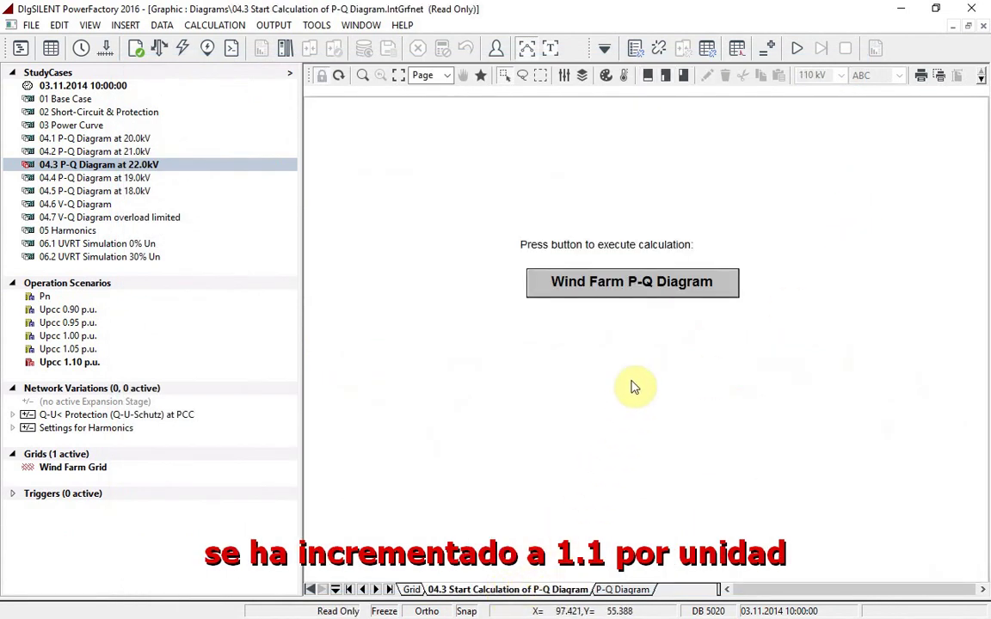
# Execute the Wind Farm P-Q Diagram calculation at 22.0kV and check the unmet upper-right requirement corner.
pyautogui.click(656, 289)
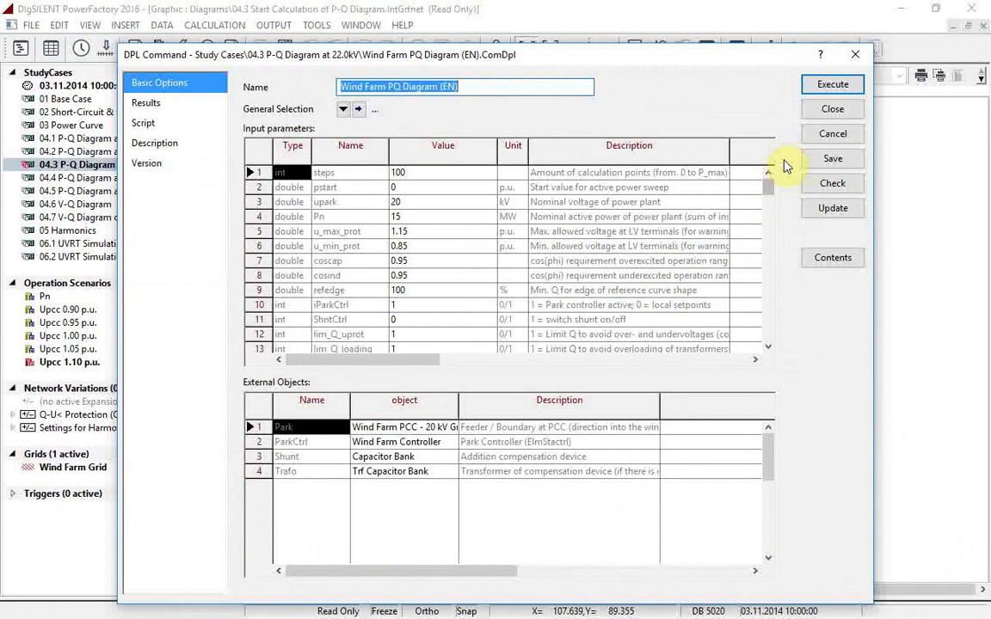
pyautogui.click(830, 85)
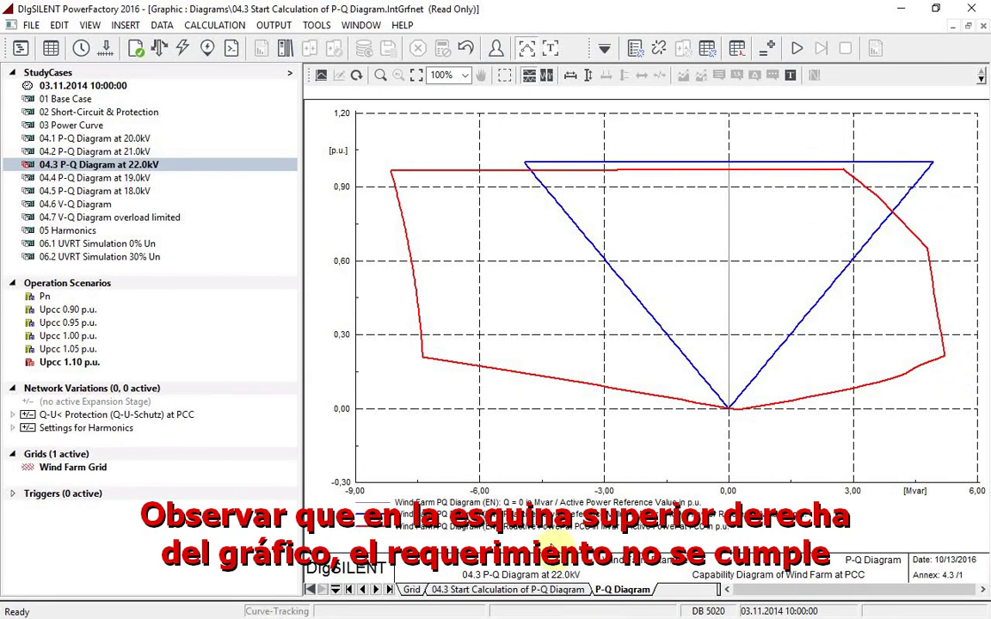
pyautogui.click(414, 589)
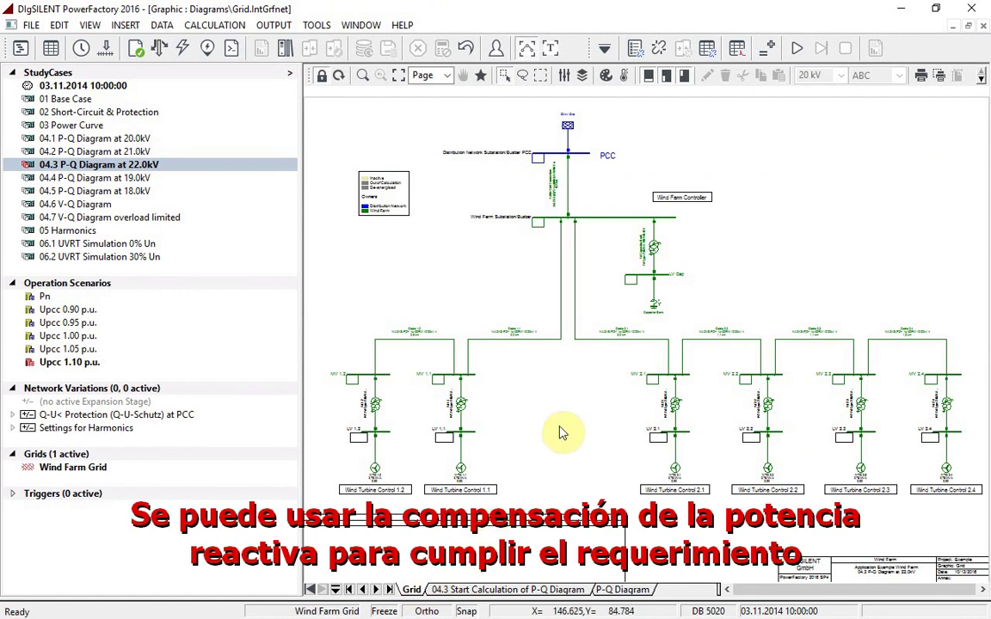
# Raise the Capacitor Bank to 8 of 10 active steps, giving 2 Mvar of compensation.
pyautogui.doubleClick(655, 312)
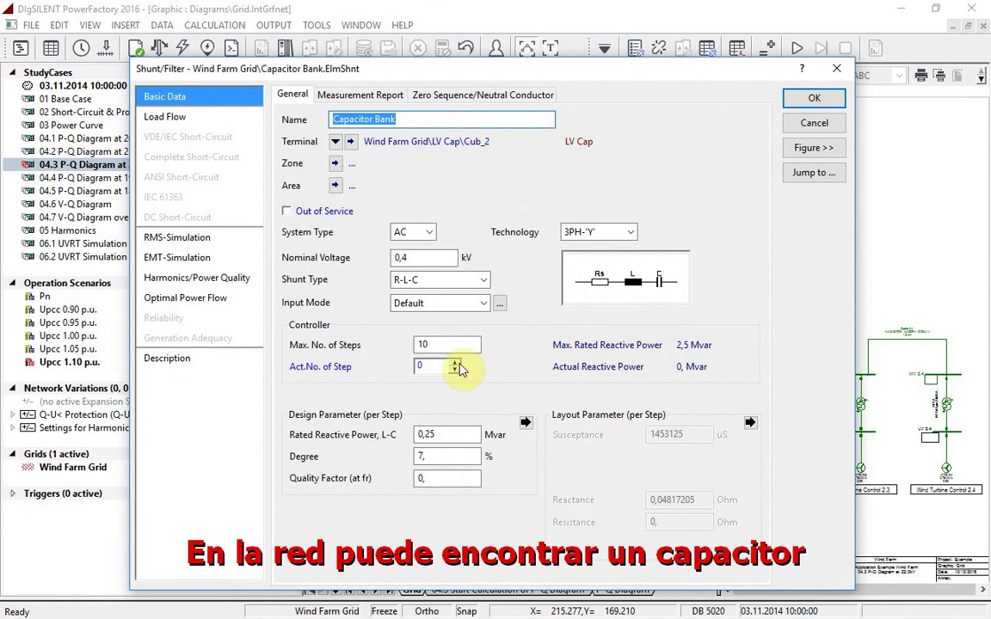
pyautogui.click(455, 364)
pyautogui.click(455, 364)
pyautogui.click(456, 364)
pyautogui.click(456, 363)
pyautogui.click(456, 364)
pyautogui.click(456, 364)
pyautogui.click(456, 363)
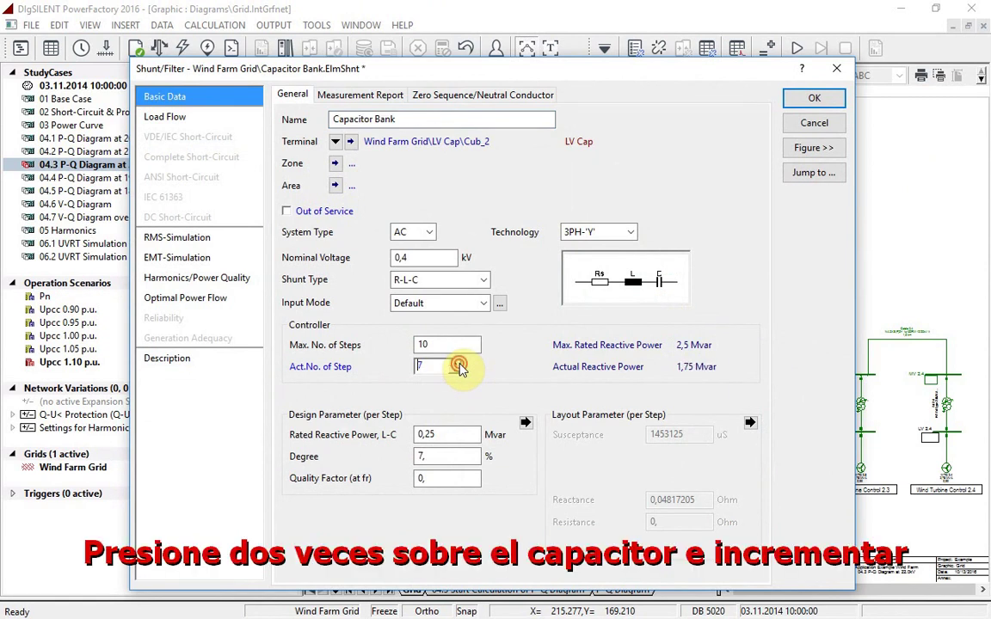
pyautogui.click(456, 362)
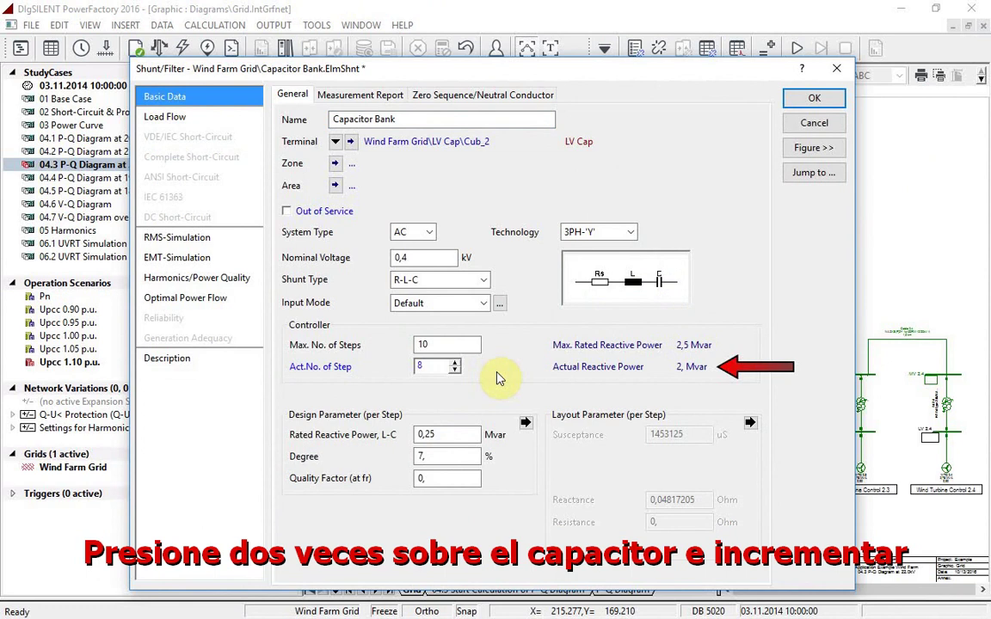
pyautogui.click(817, 98)
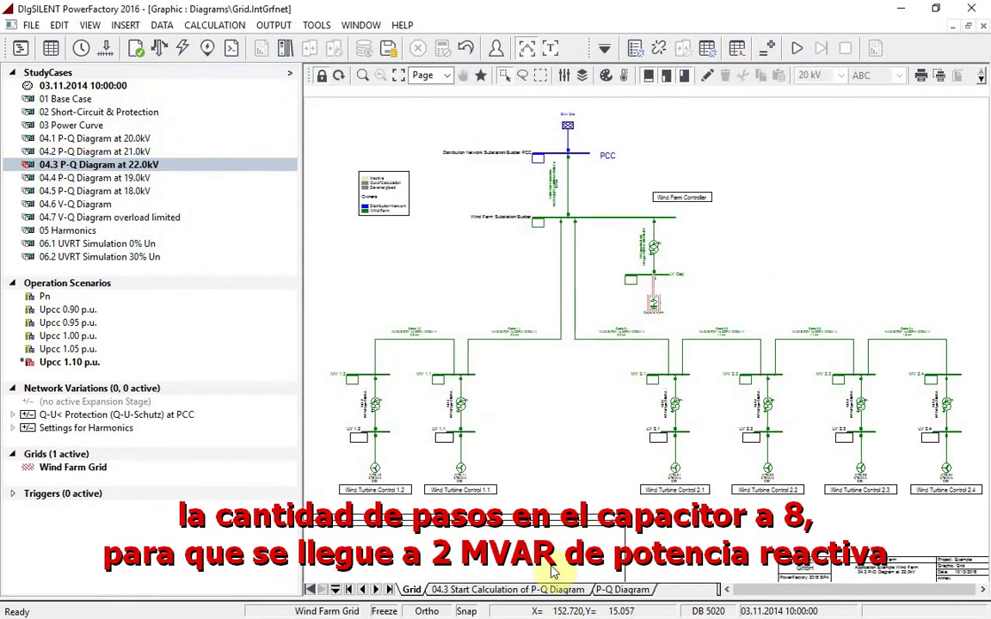
pyautogui.click(508, 589)
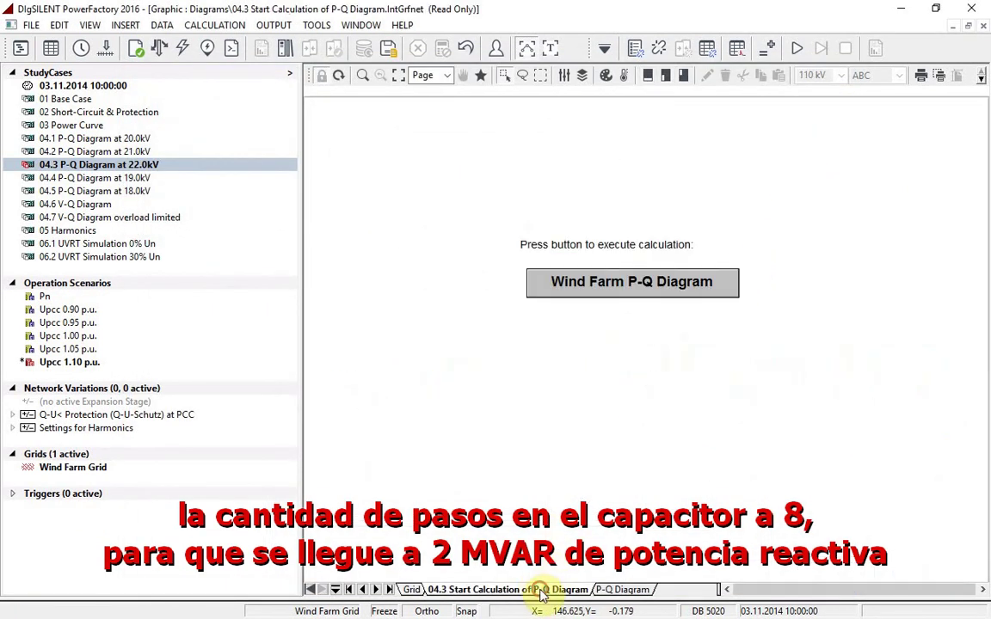
# Rerun the 22.0kV Wind Farm P-Q Diagram calculation with the capacitor bank at 8 steps.
pyautogui.click(687, 297)
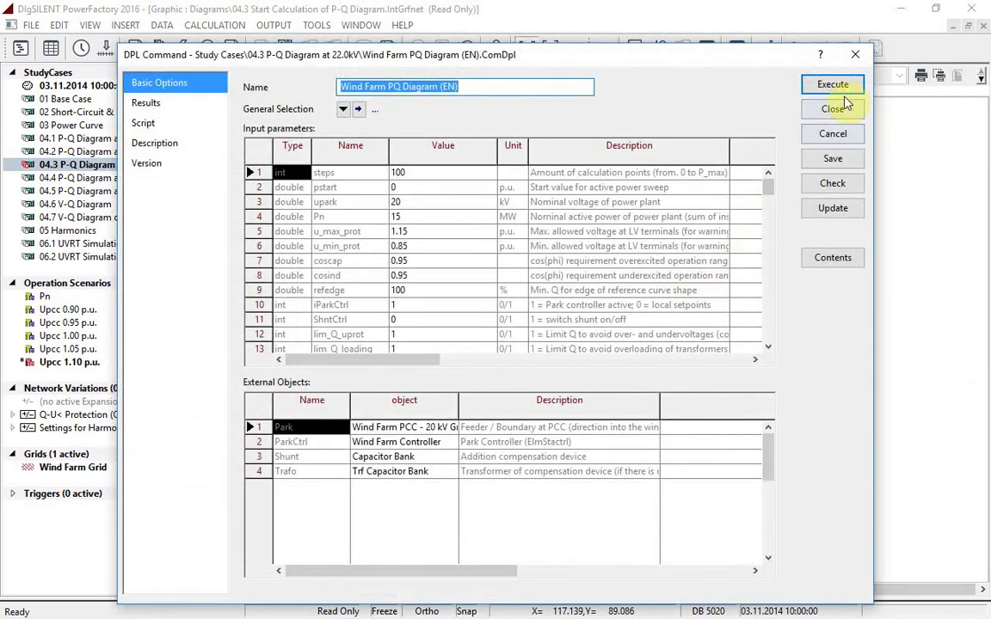
pyautogui.click(847, 85)
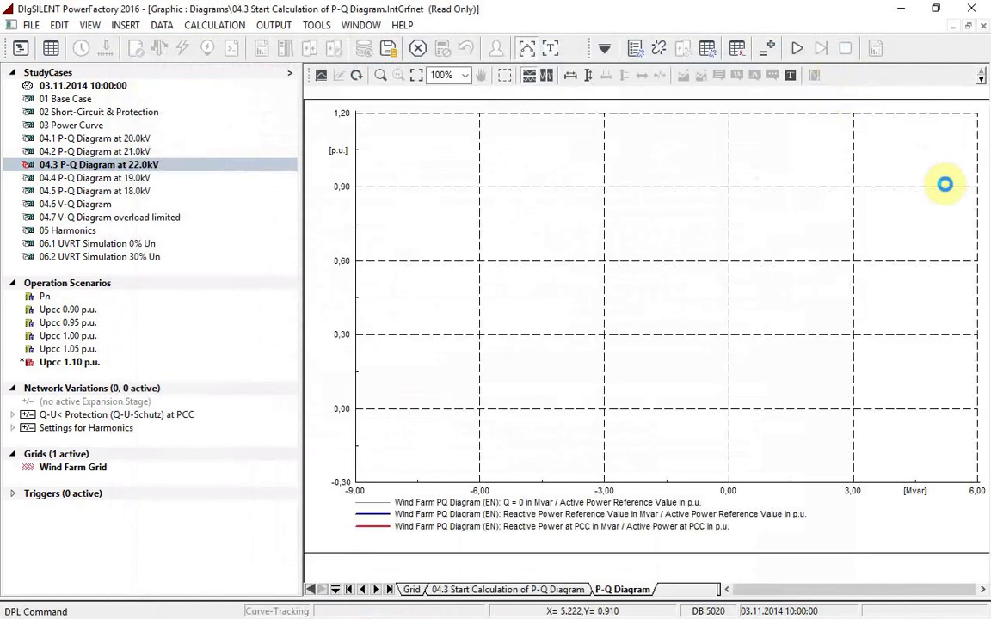